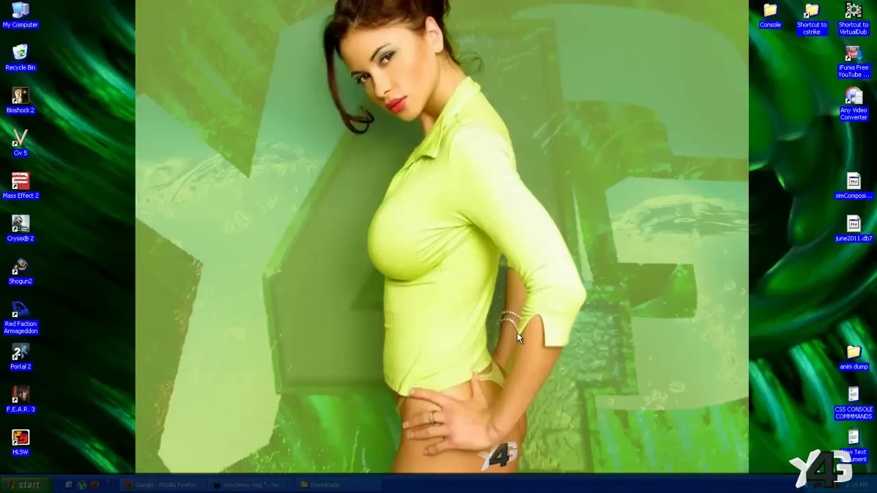
Restore the minimized syncdemo.veg Vegas Pro window from the taskbar.
click(243, 486)
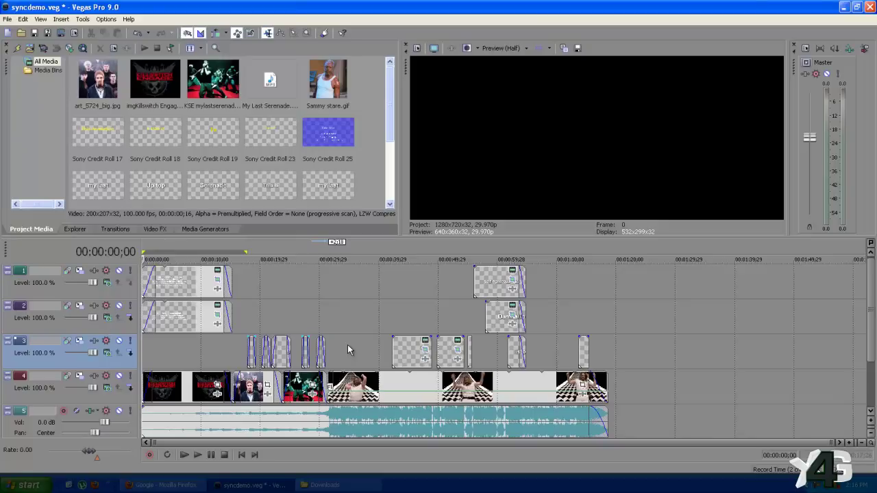
Place a Default Text generator on track 1 at about the 6-second mark.
click(180, 354)
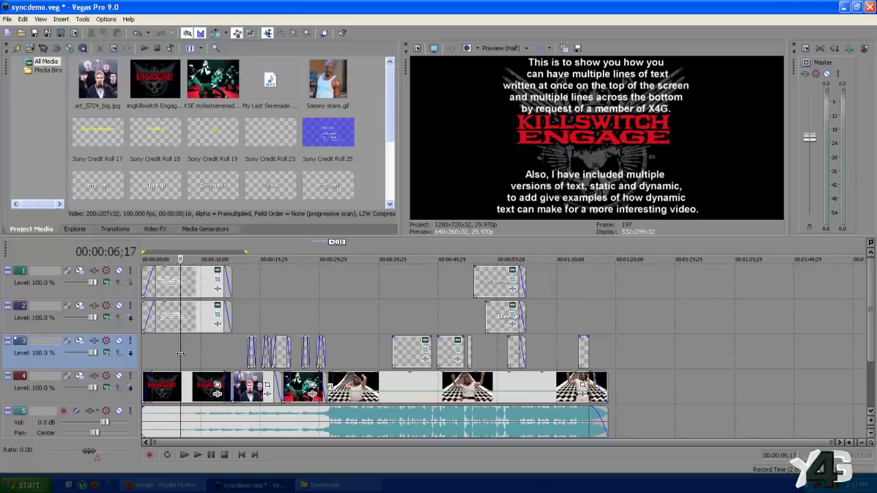
click(198, 230)
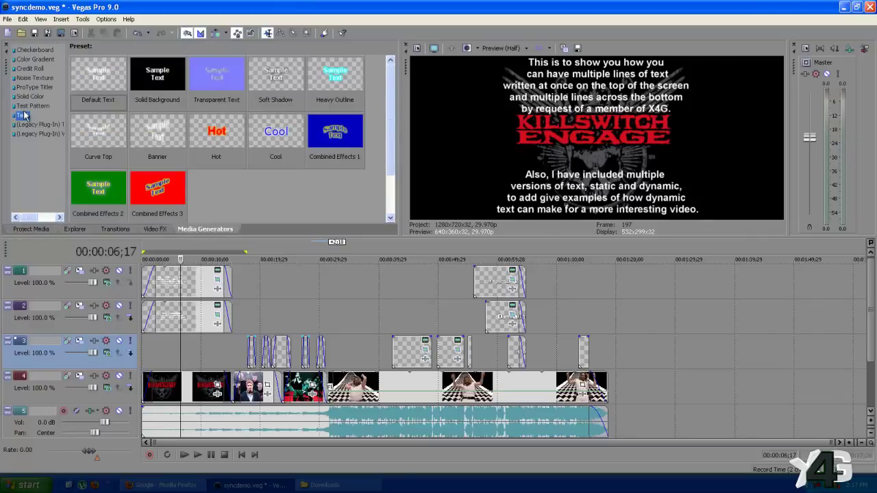
click(29, 69)
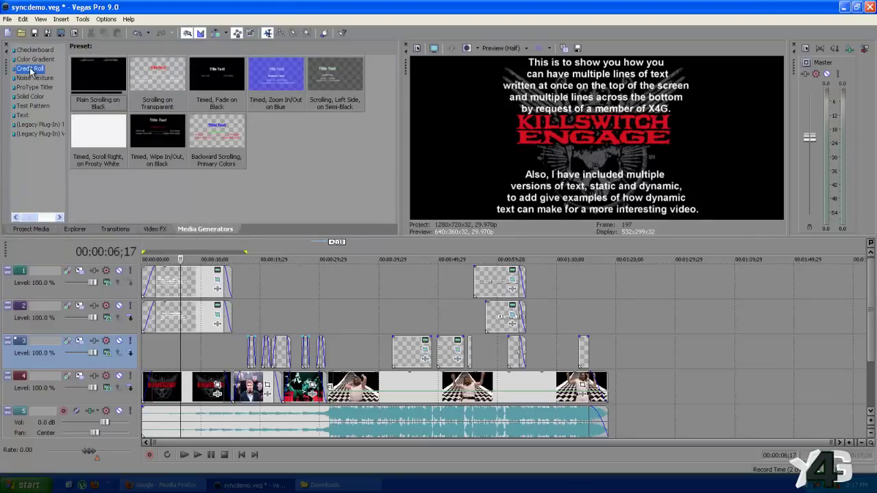
click(22, 115)
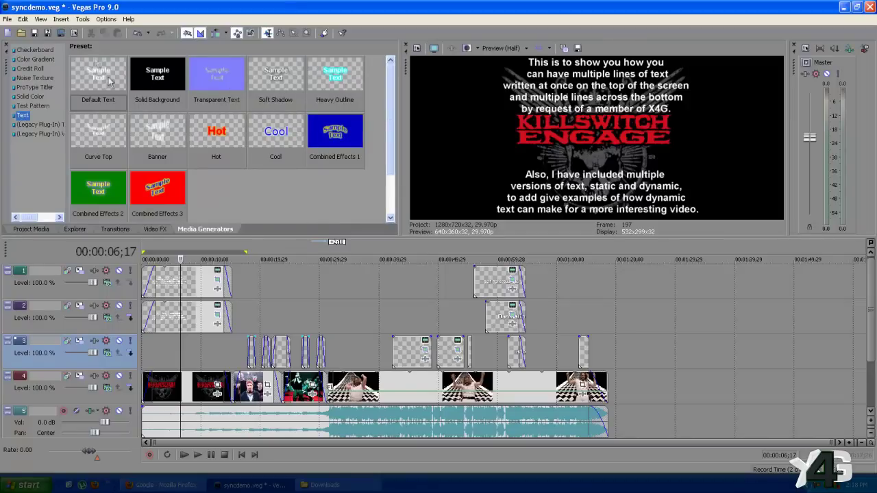
drag(95, 76, 290, 288)
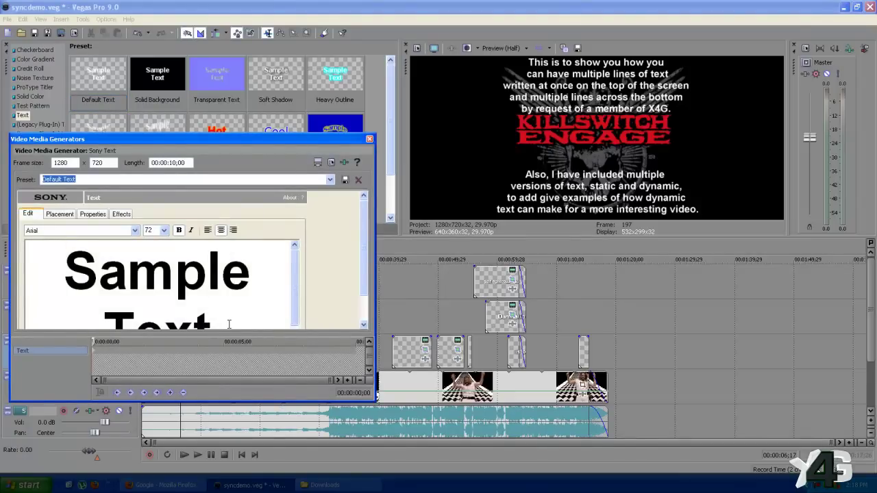
Replace the Sample Text with 'Anything you want' at font size 22.
drag(229, 324, 74, 219)
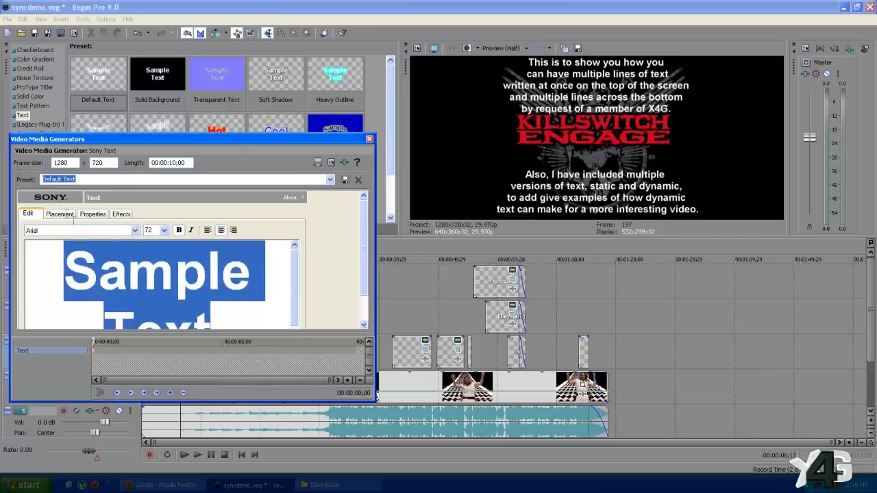
click(163, 230)
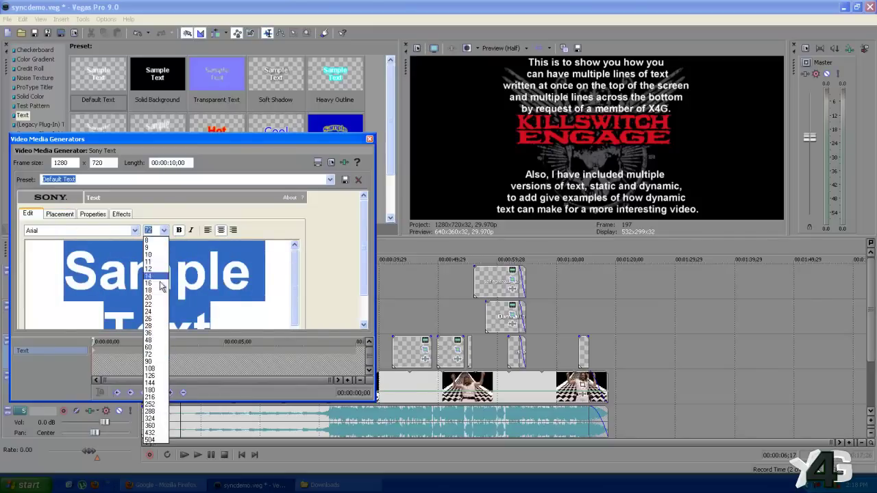
click(162, 305)
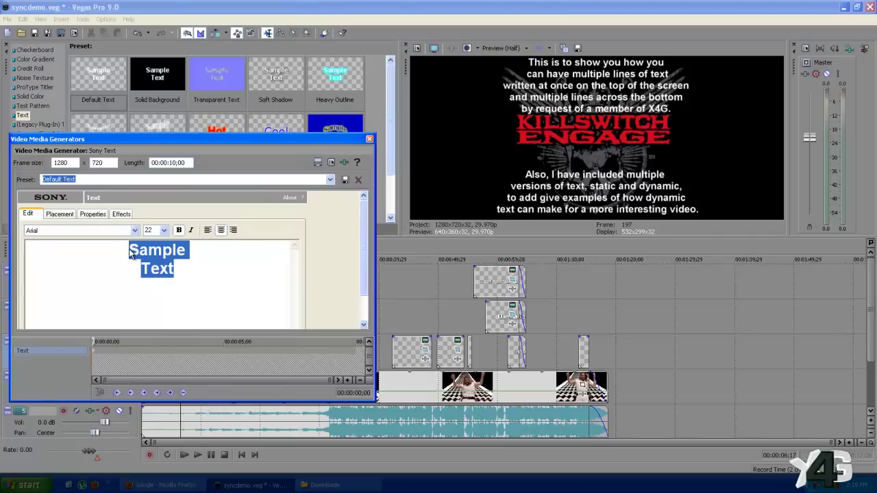
text(Anyth)
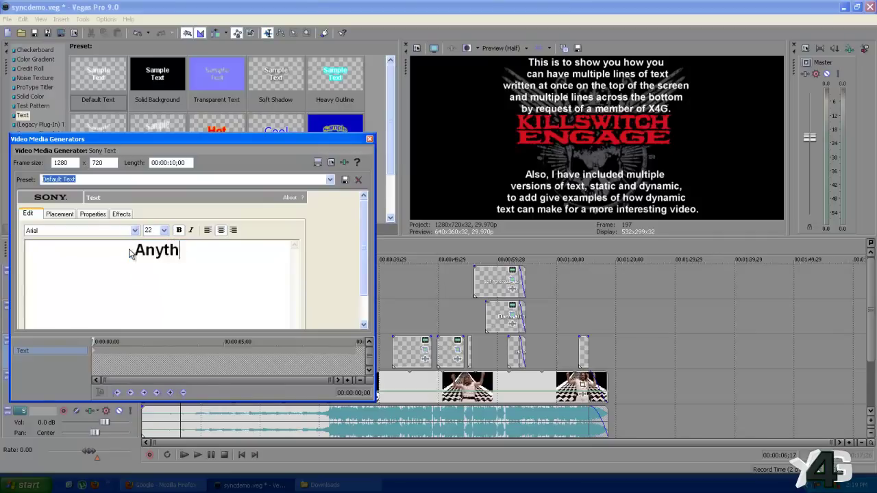
text(ing you want)
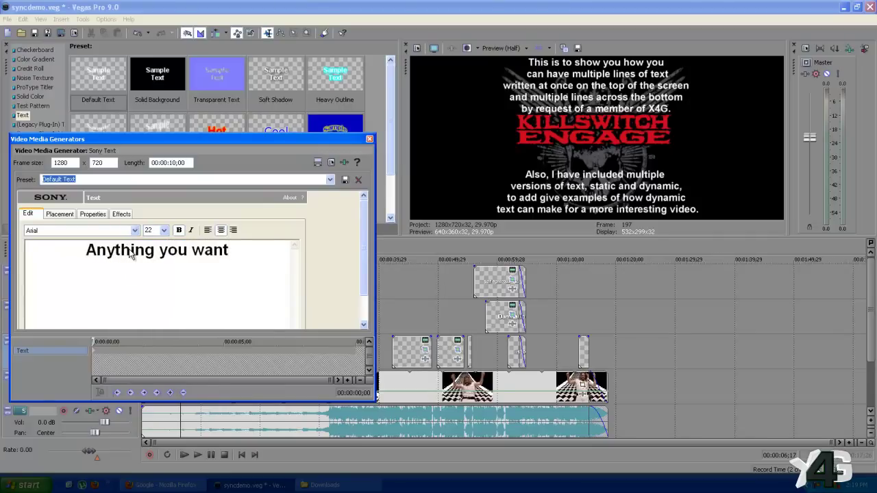
Preview the 'Anything you want' clip on the timeline and open its Event Pan/Crop window.
click(369, 138)
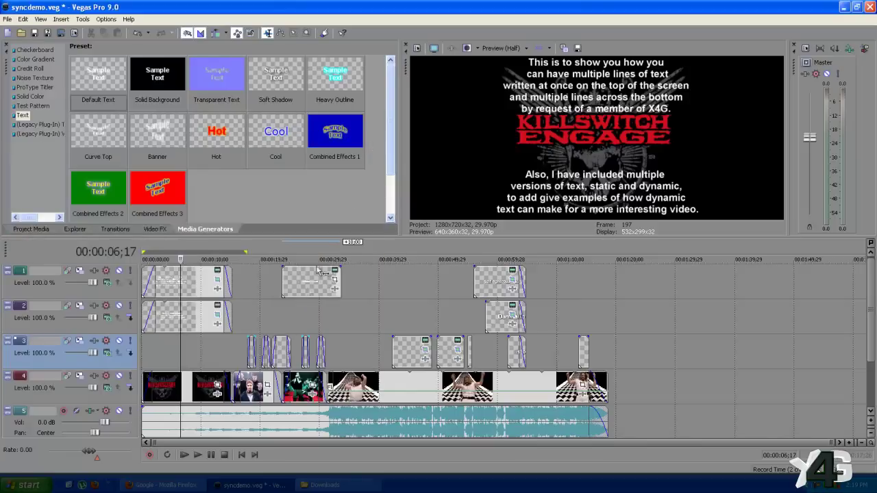
click(315, 317)
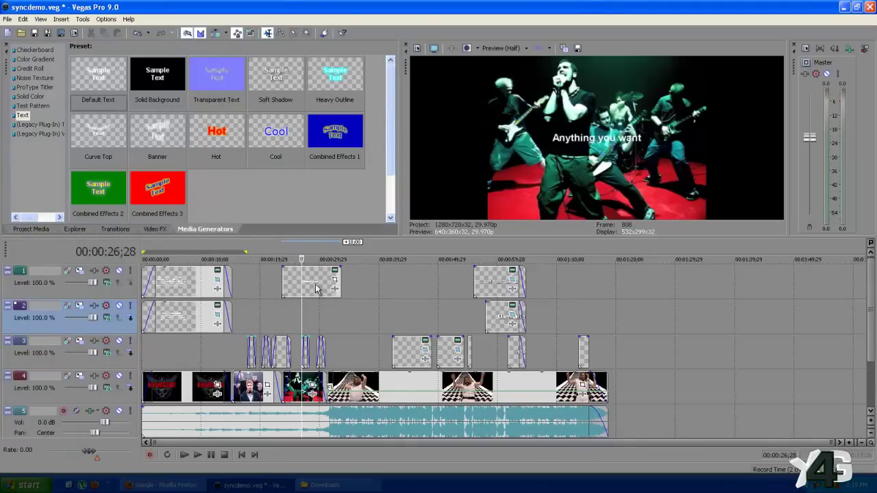
click(317, 314)
click(300, 309)
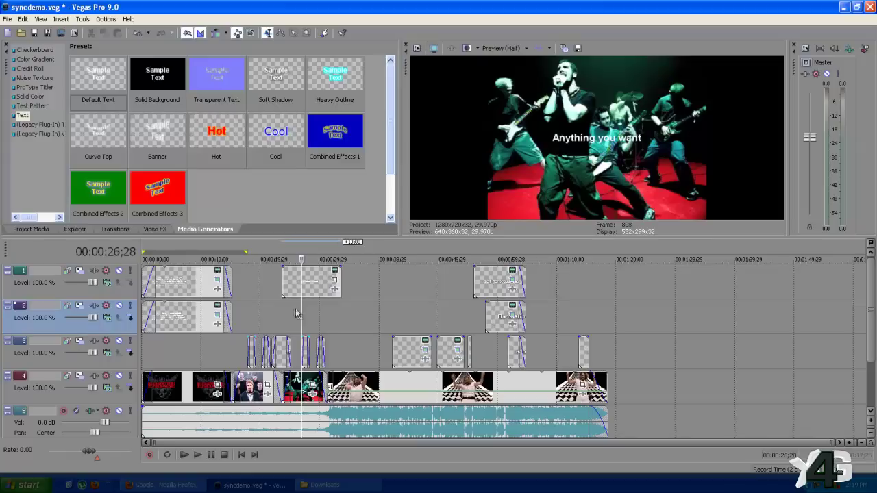
click(335, 281)
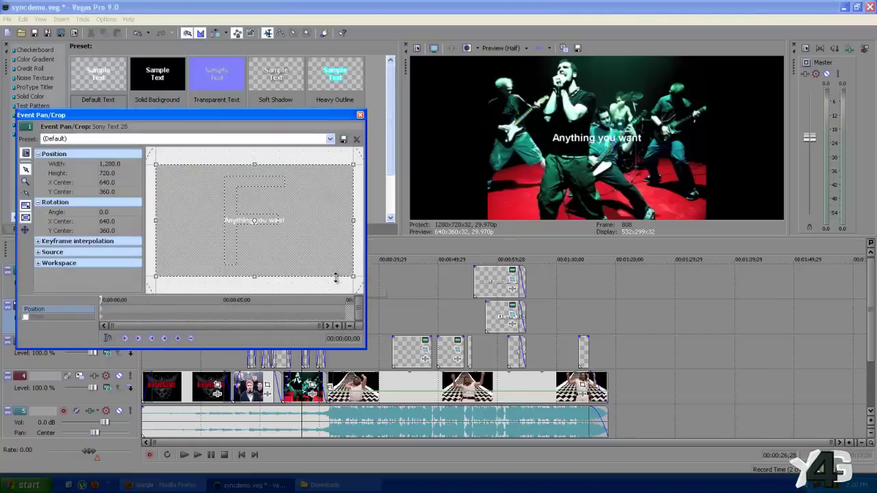
Add a later pan/crop keyframe moving the caption lower right beside 'my last'.
click(308, 204)
mouse_move(308, 204)
mouse_down()
mouse_move(307, 233)
mouse_move(313, 209)
mouse_move(260, 195)
mouse_move(294, 190)
mouse_move(319, 208)
mouse_move(323, 243)
mouse_move(304, 240)
mouse_move(306, 247)
mouse_move(314, 207)
mouse_move(327, 204)
mouse_move(314, 214)
mouse_move(322, 204)
mouse_move(308, 205)
mouse_up()
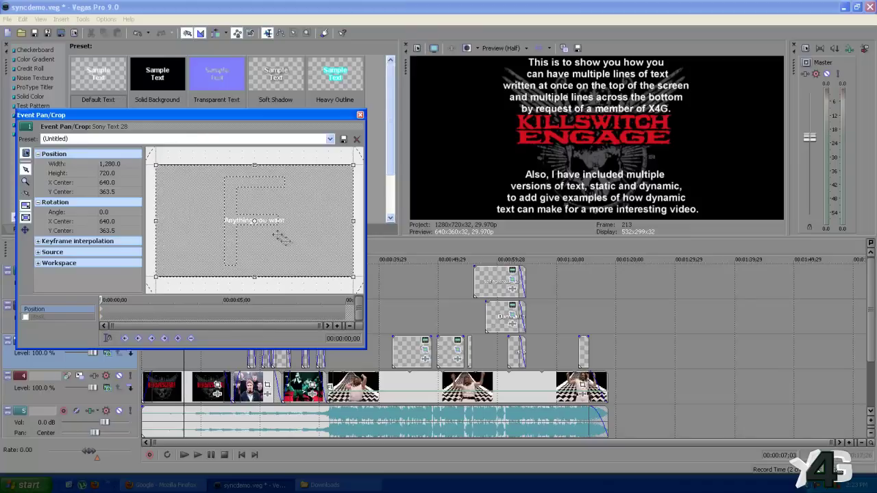
click(163, 339)
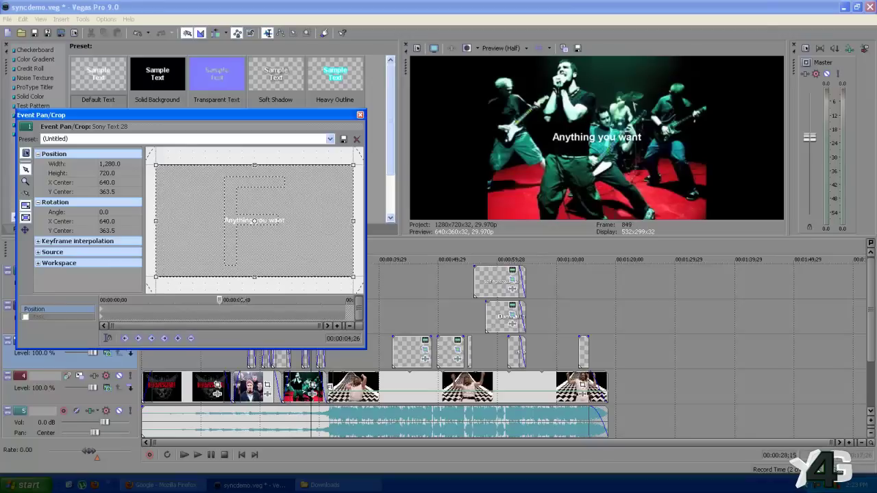
click(177, 338)
drag(265, 225, 220, 164)
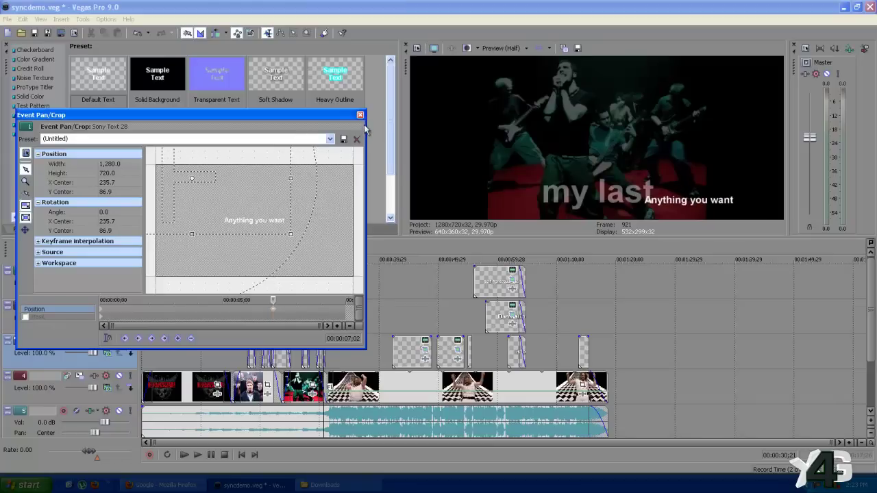
click(359, 114)
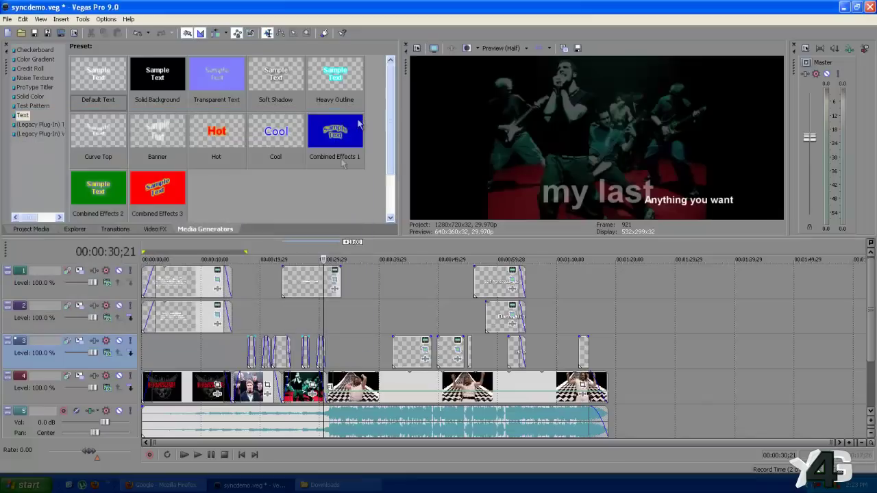
click(272, 332)
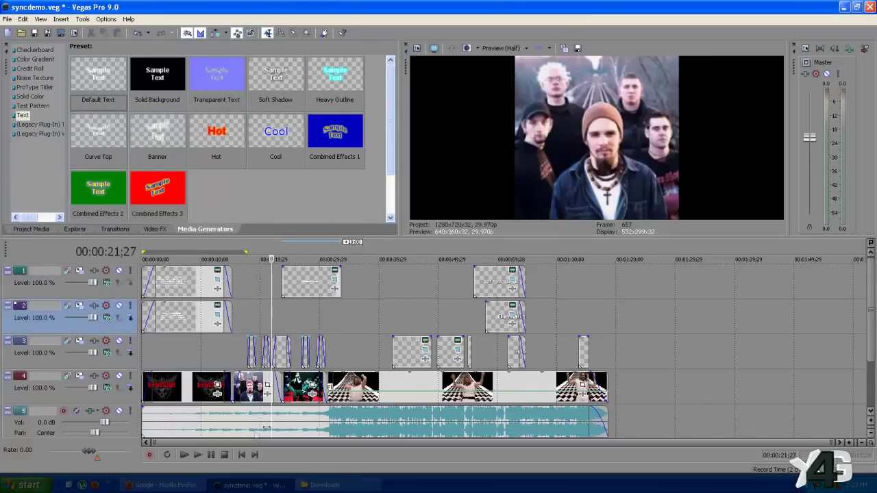
click(198, 455)
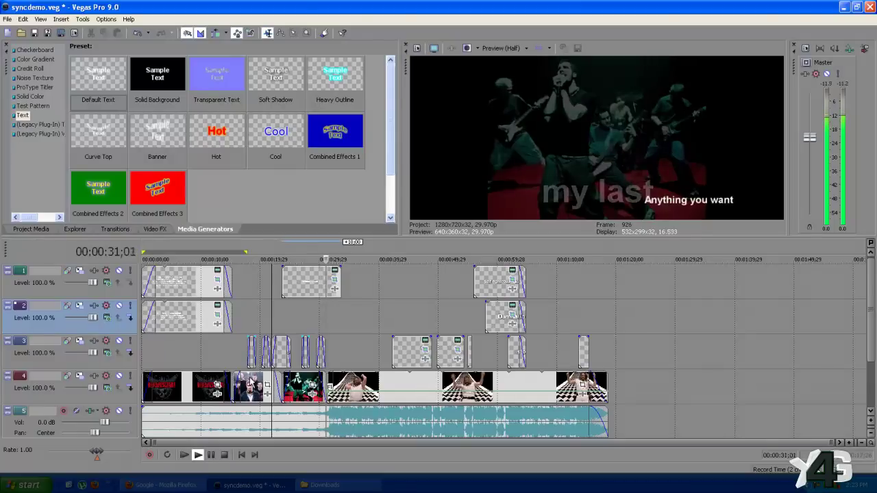
key(space)
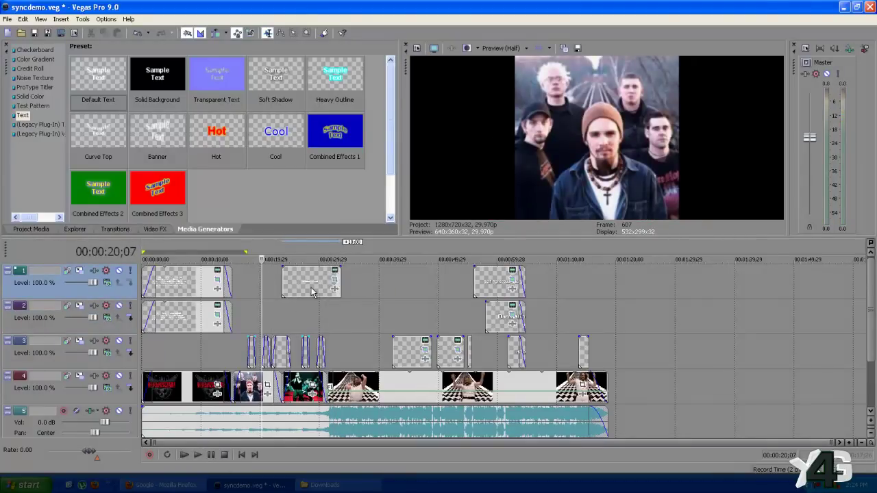
right_click(317, 289)
Delete the track 1 text clip and zoom to the start of the 'This is' lyric.
click(333, 159)
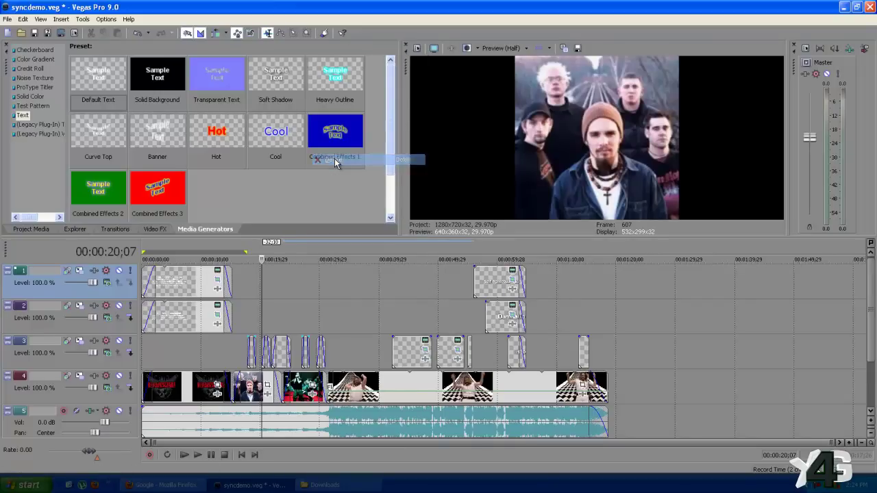
click(247, 319)
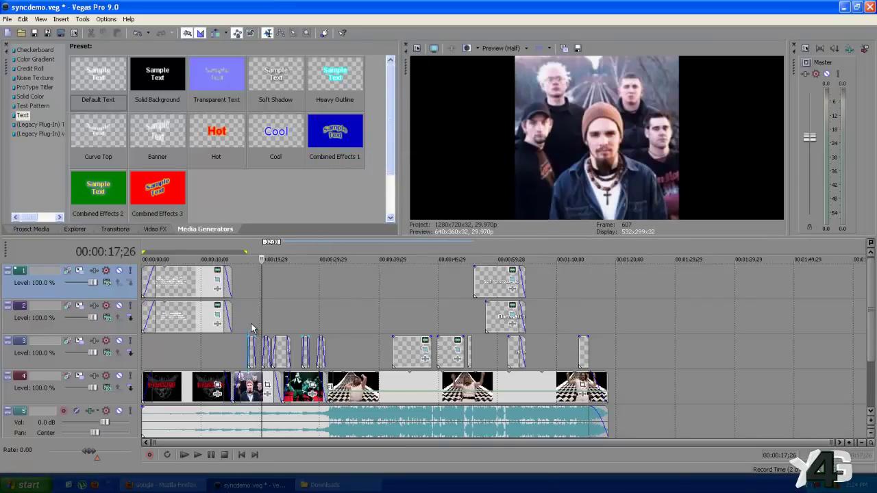
scroll(425, 334, up, 3)
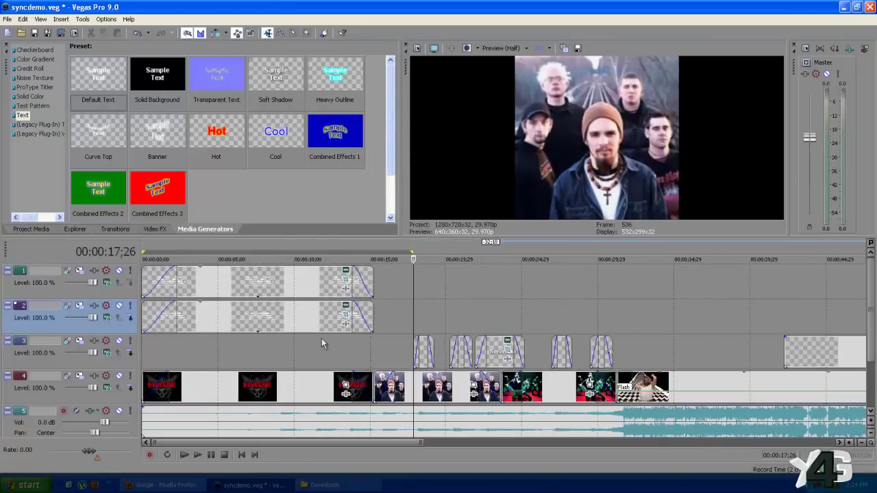
scroll(432, 334, up, 2)
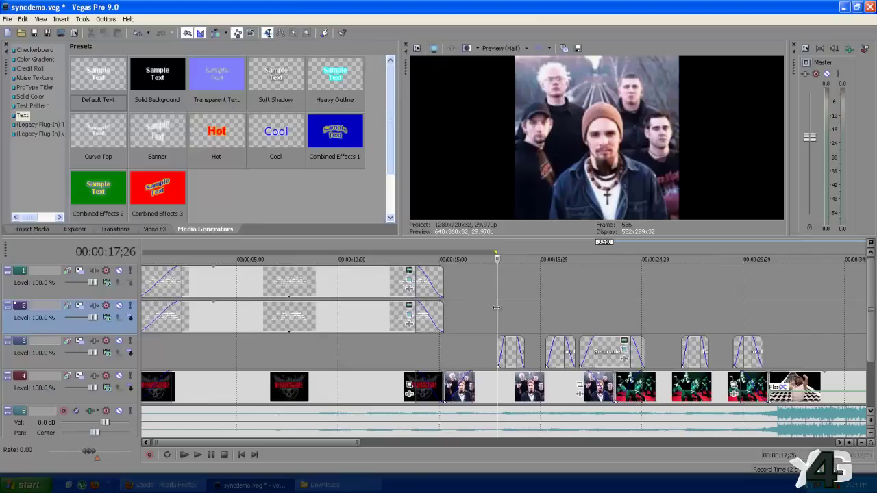
drag(497, 308, 510, 310)
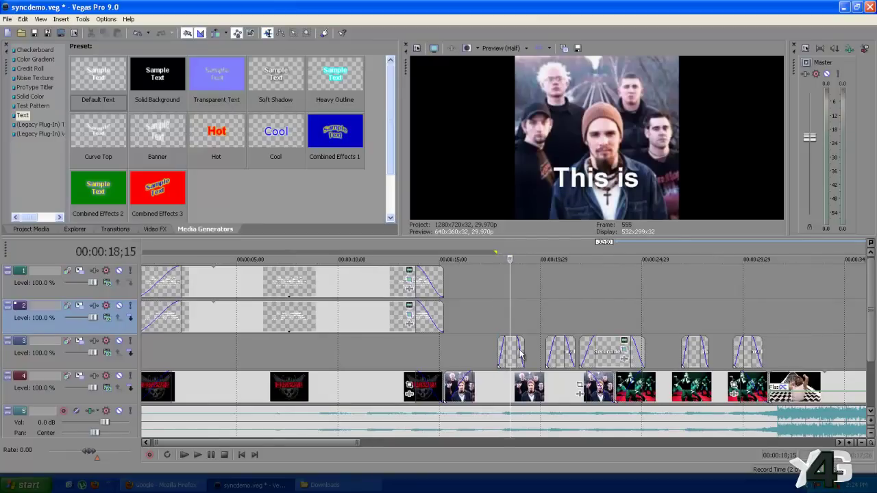
Lengthen the 'This is' clip's fade-in and play back the lyric section to check it.
scroll(519, 353, up, 1)
scroll(519, 354, up, 1)
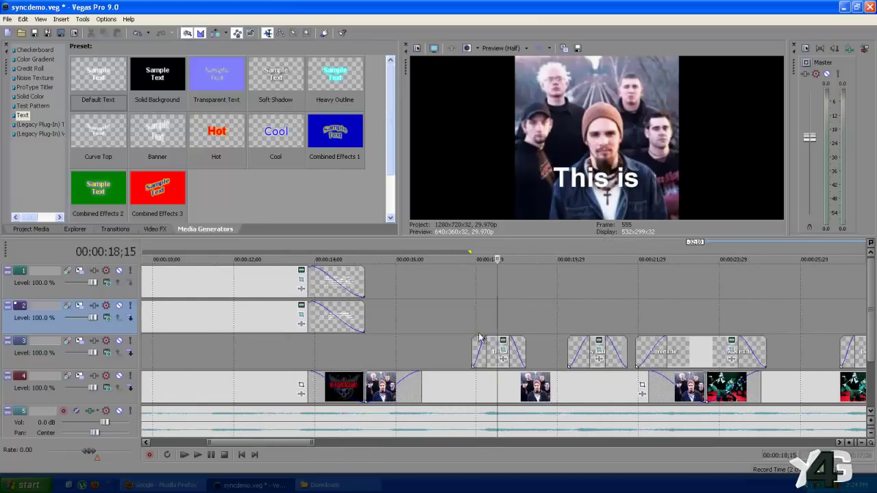
mouse_move(476, 337)
mouse_down()
mouse_move(472, 342)
mouse_move(488, 345)
mouse_up()
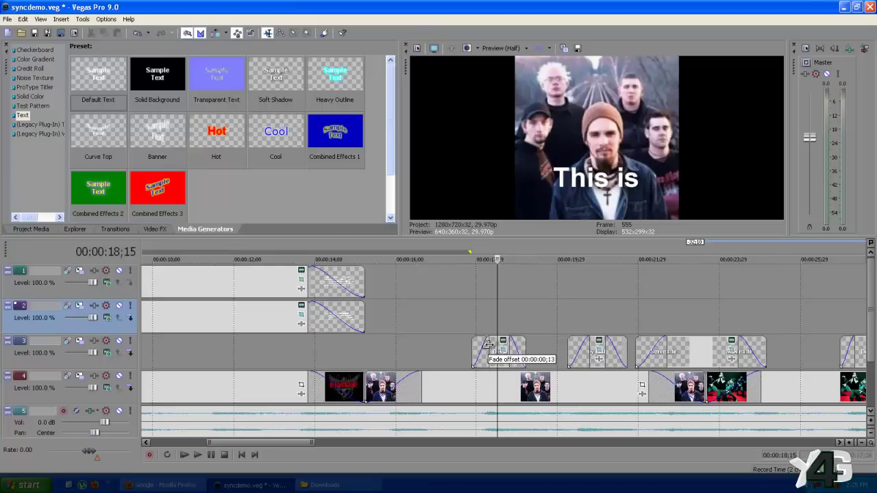
click(465, 314)
scroll(456, 325, down, 3)
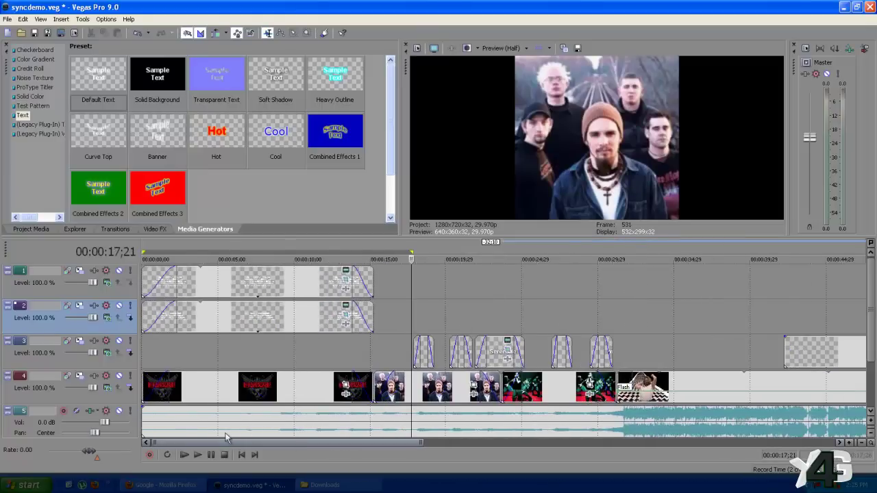
click(197, 455)
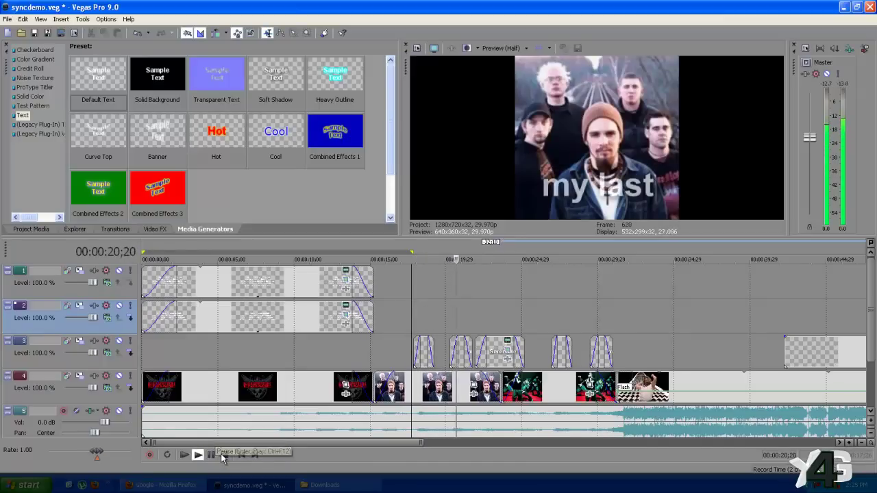
click(224, 456)
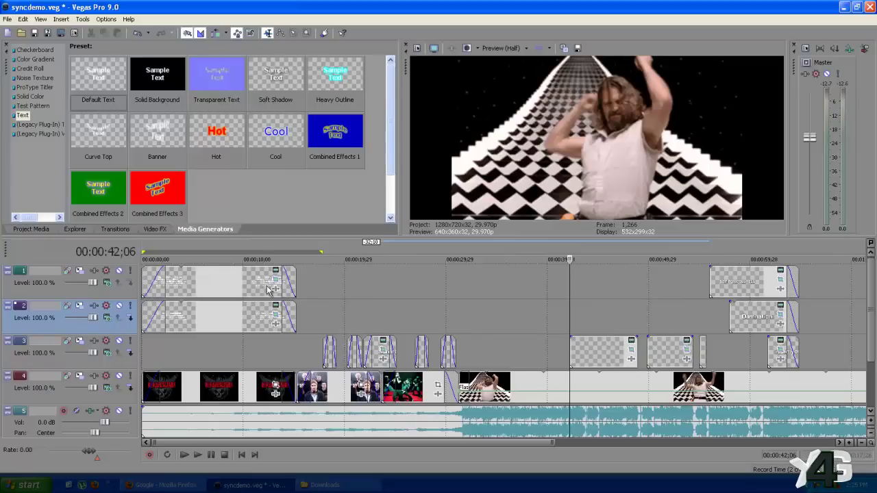
Drop the 'Timed, Scroll Right, on Frosty White' Credit Roll preset onto track 1 at 42;06.
click(35, 69)
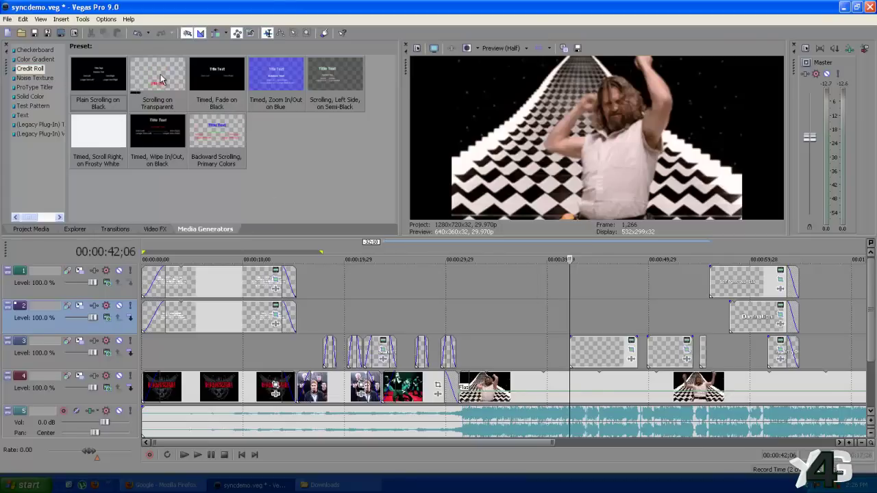
drag(98, 131, 576, 292)
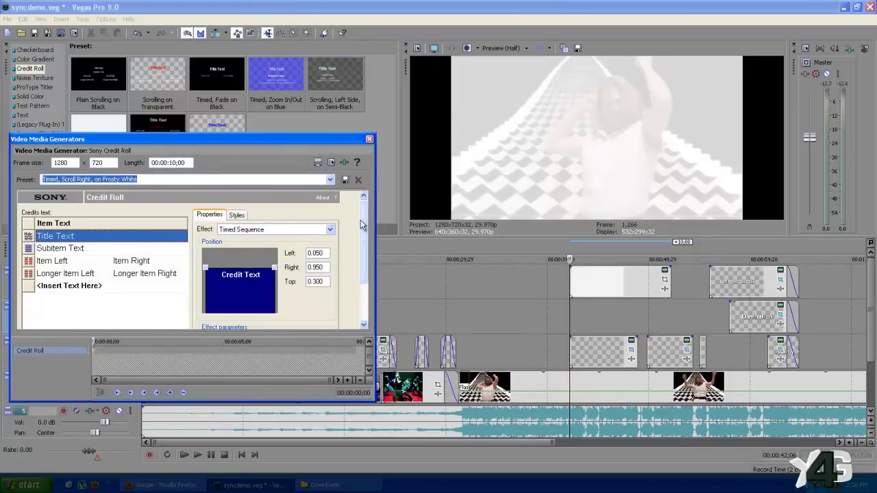
Set the credit roll's Background colour alpha to 0 on the Styles tab.
scroll(361, 220, down, 3)
scroll(363, 235, up, 3)
click(237, 215)
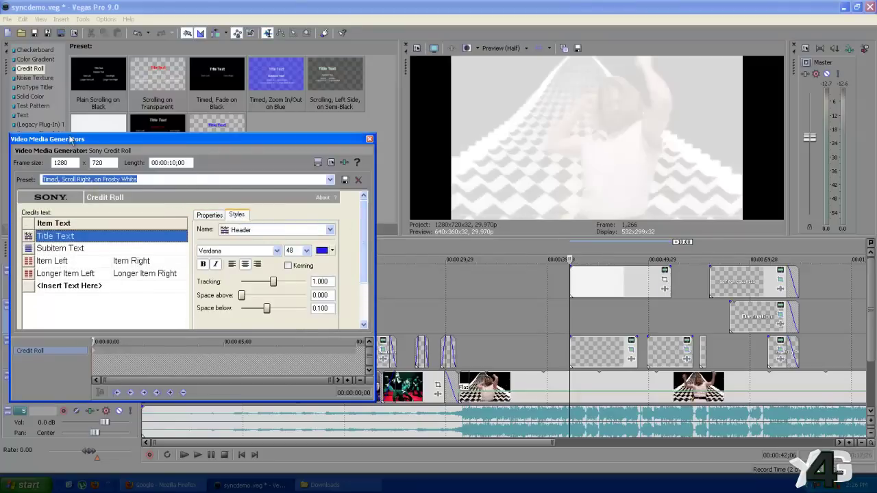
scroll(363, 240, down, 3)
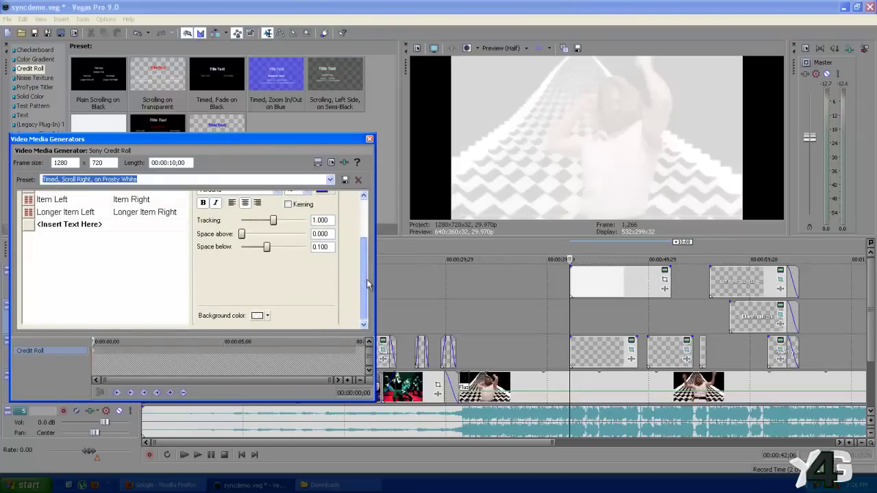
click(268, 316)
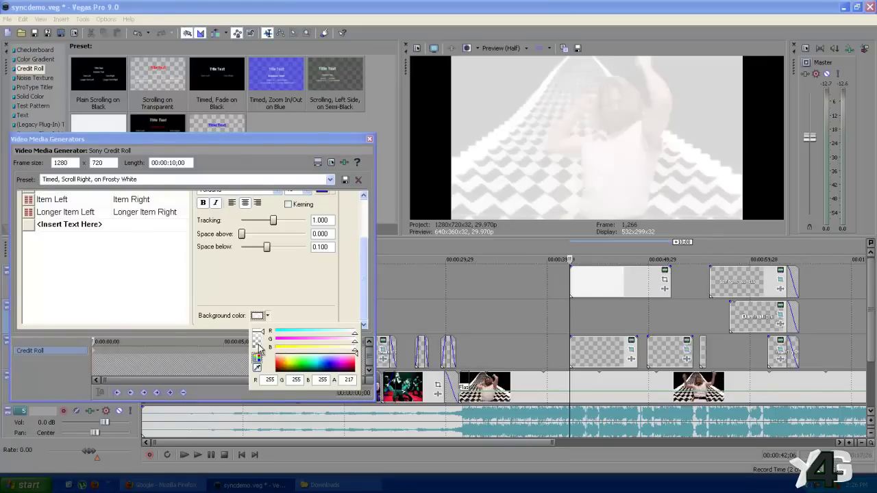
click(265, 349)
click(302, 284)
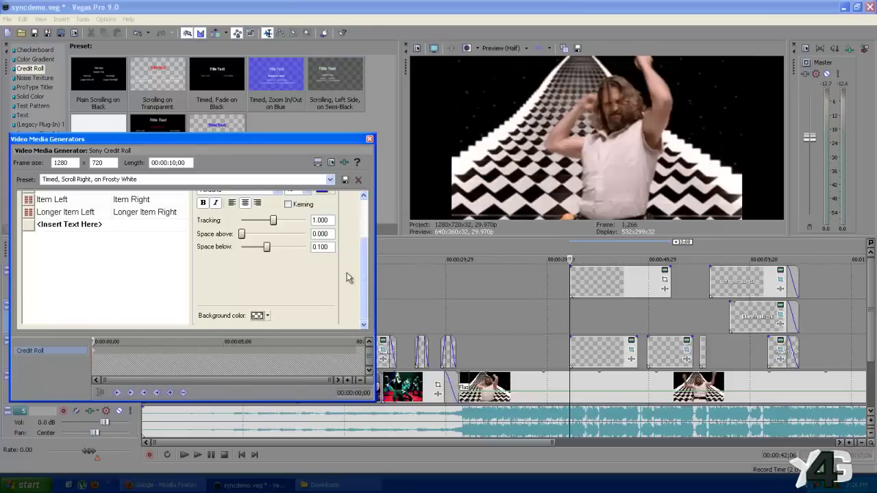
Set the Header style text colour to light yellow.
drag(363, 283, 363, 256)
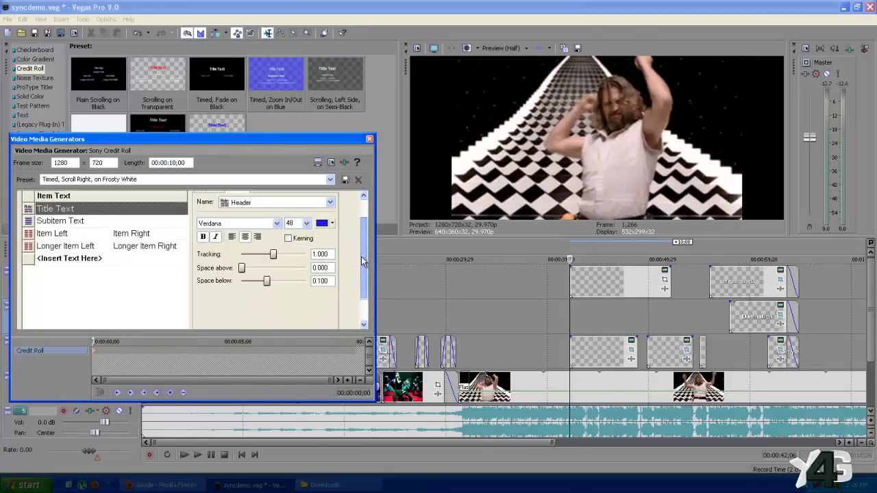
click(322, 223)
mouse_move(354, 271)
mouse_down()
mouse_move(363, 268)
mouse_move(356, 267)
mouse_up()
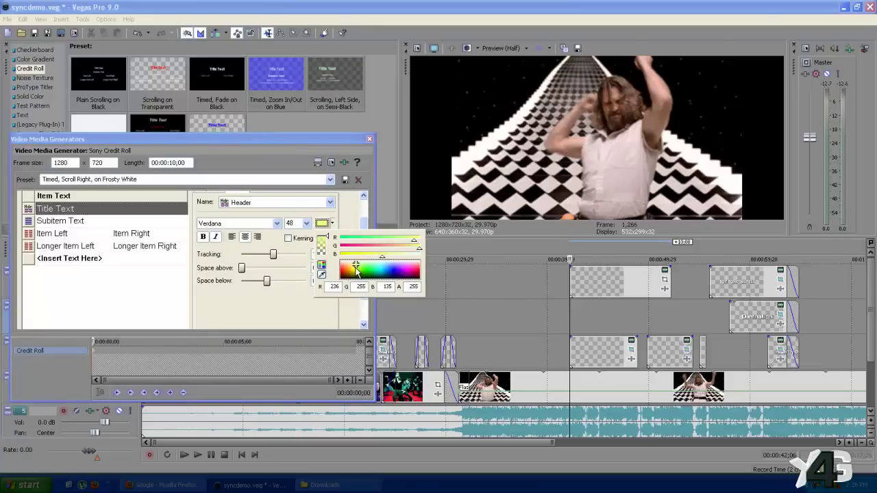
drag(352, 271, 355, 270)
click(333, 220)
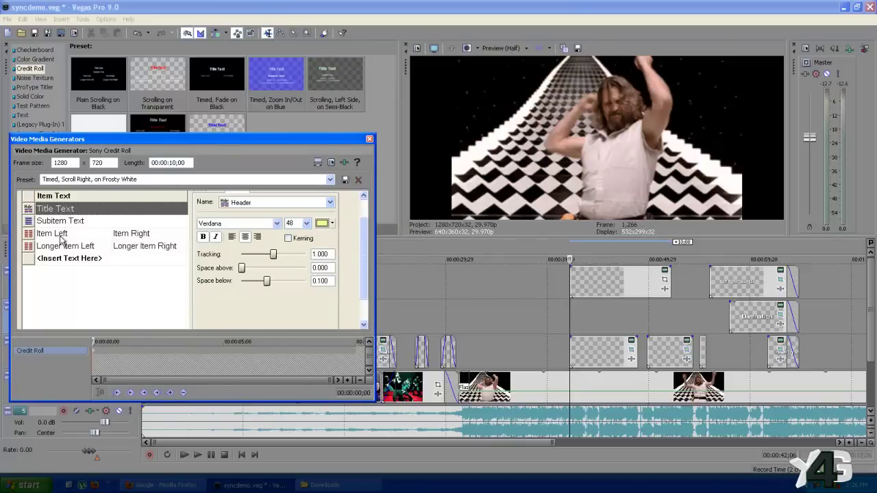
Switch the Subitem Text, Item Left and Longer Item Left lines to Header style.
click(29, 223)
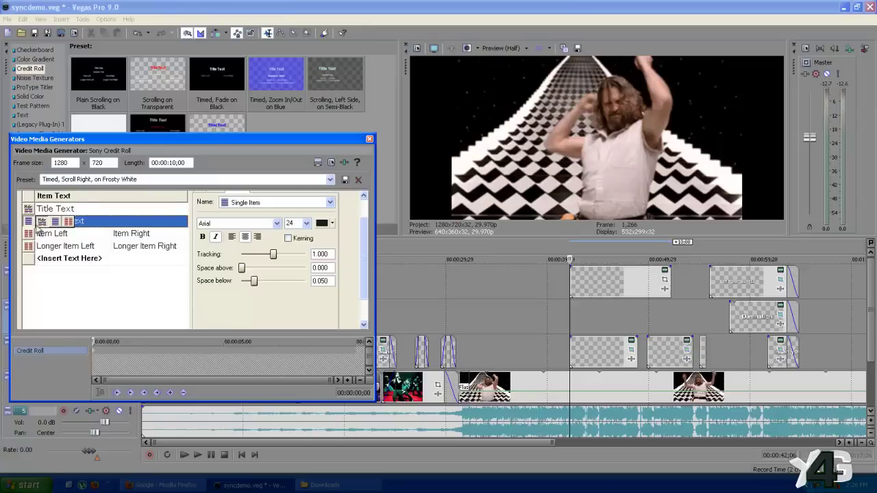
click(30, 235)
click(39, 236)
click(31, 248)
click(43, 248)
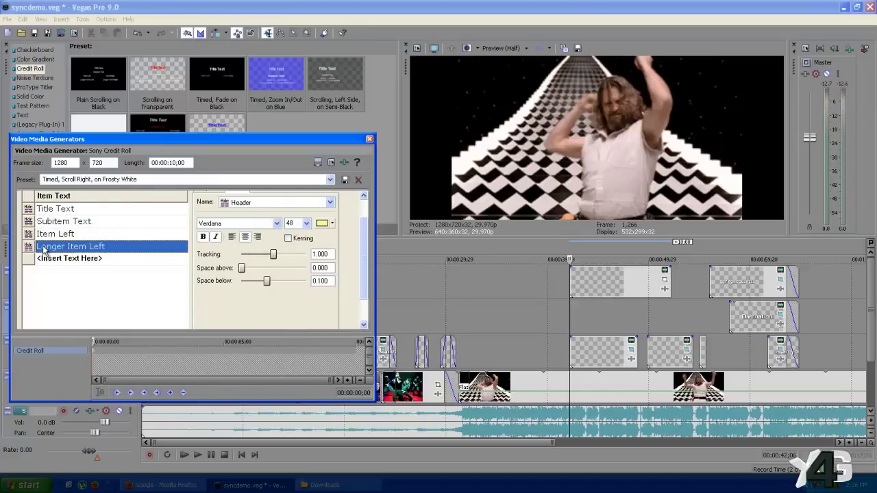
click(61, 223)
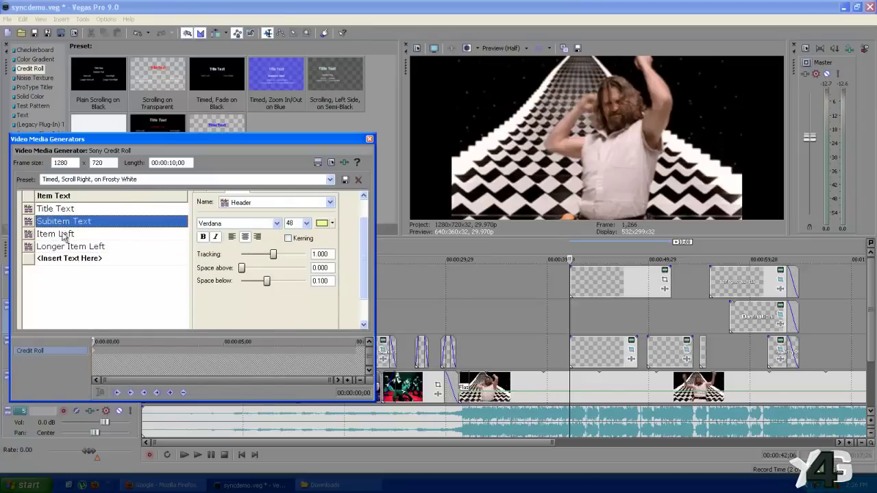
click(369, 140)
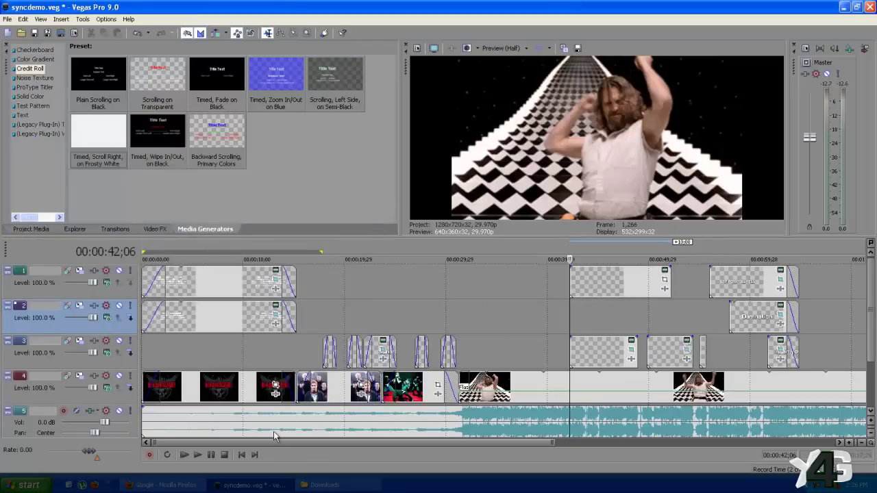
click(198, 456)
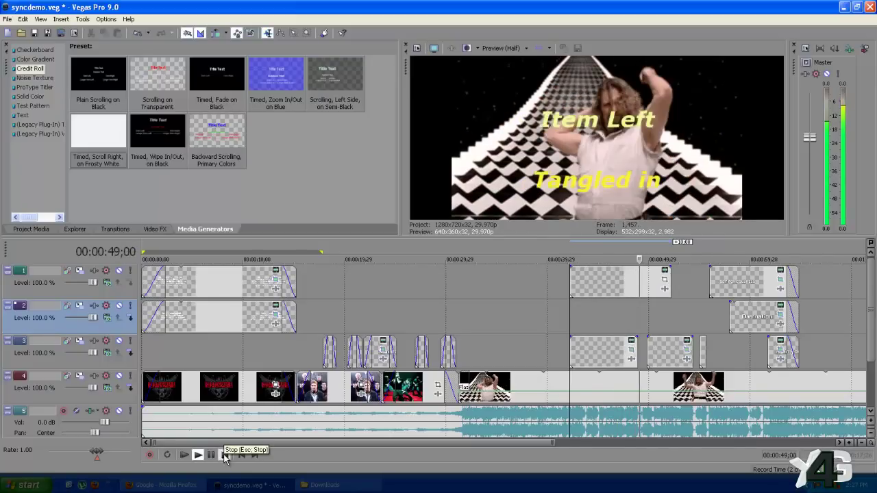
click(224, 455)
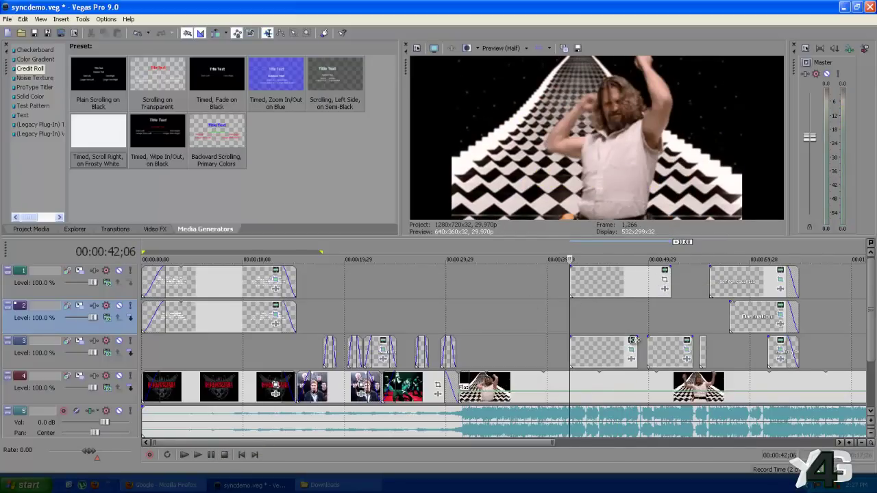
Trim the track 1 credit roll's right edge, then review the track 3 lyric event's text.
click(637, 279)
drag(637, 278, 636, 278)
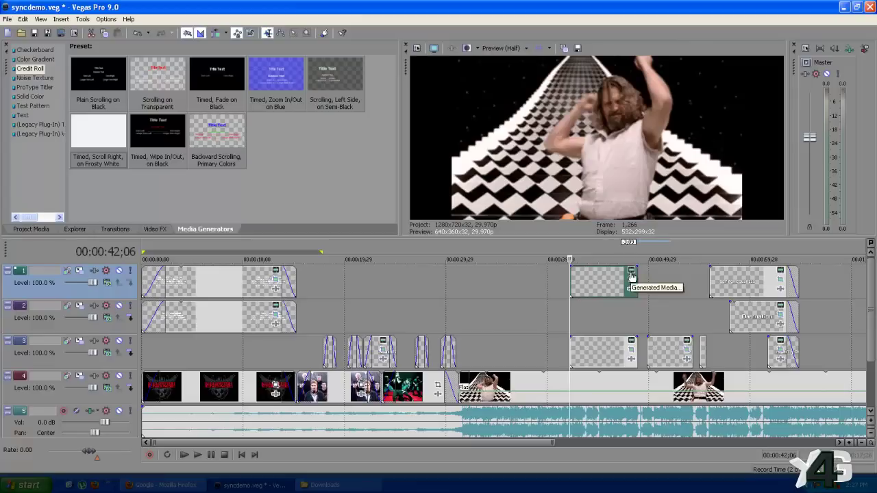
click(594, 320)
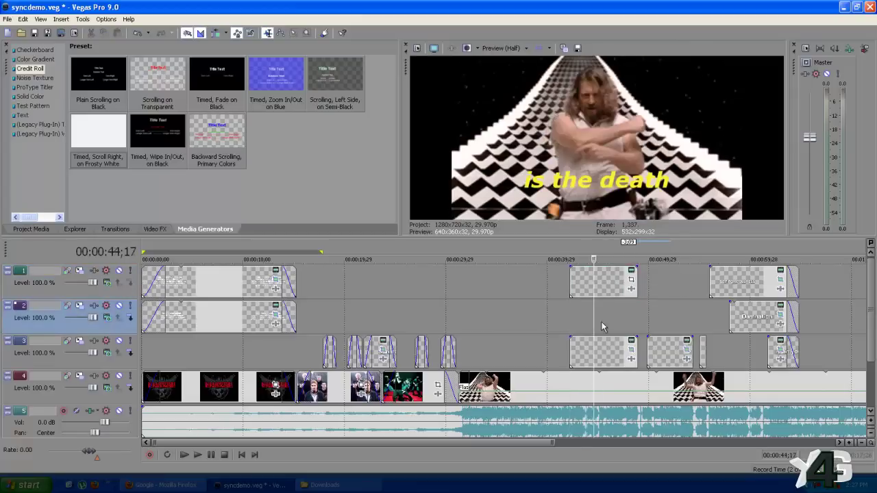
click(632, 342)
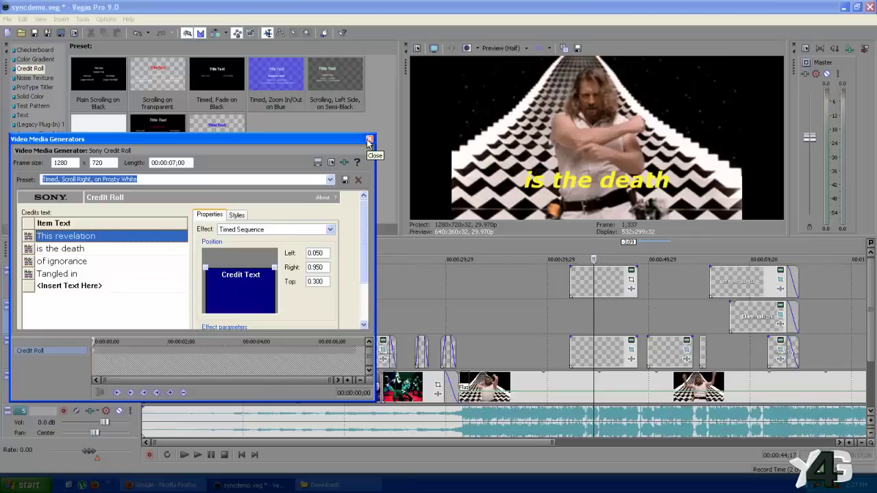
click(368, 140)
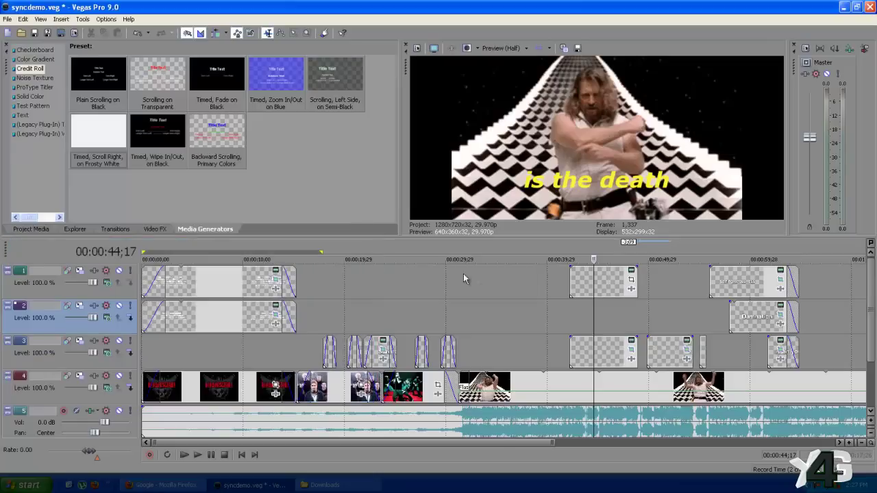
Delete the track 1 credit roll event, then play from 42;06 to check the lyrics.
right_click(609, 280)
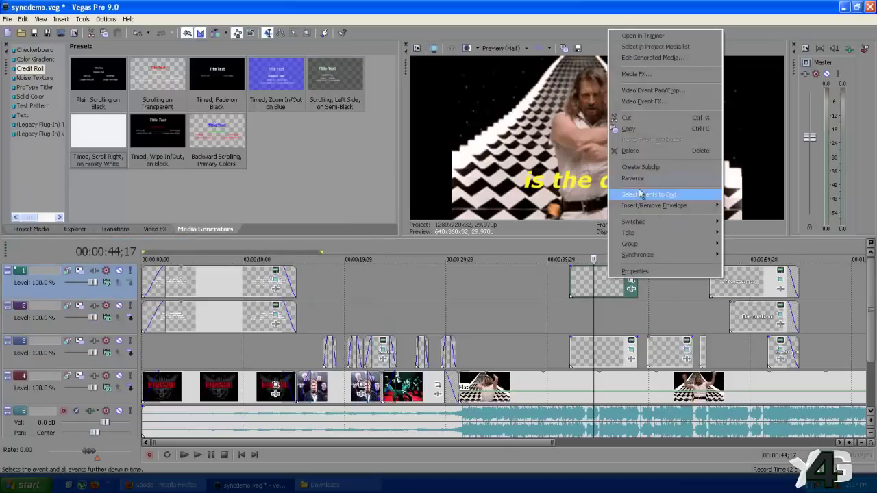
click(630, 150)
click(566, 315)
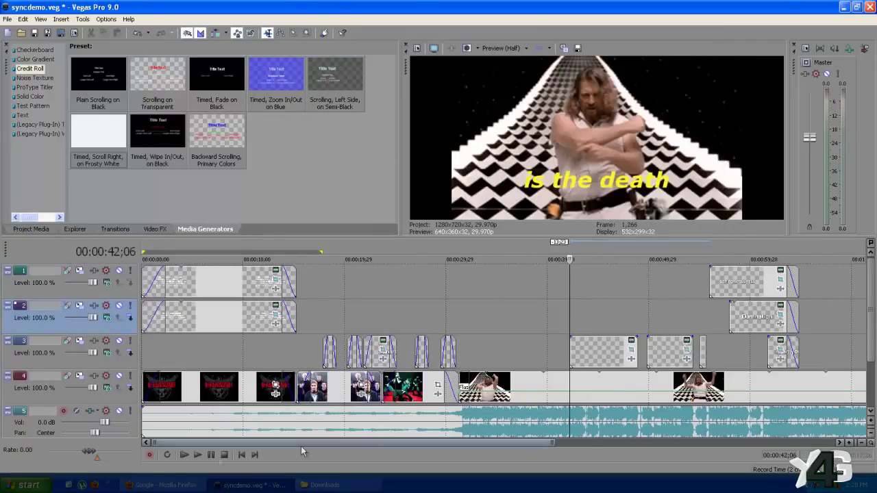
click(197, 456)
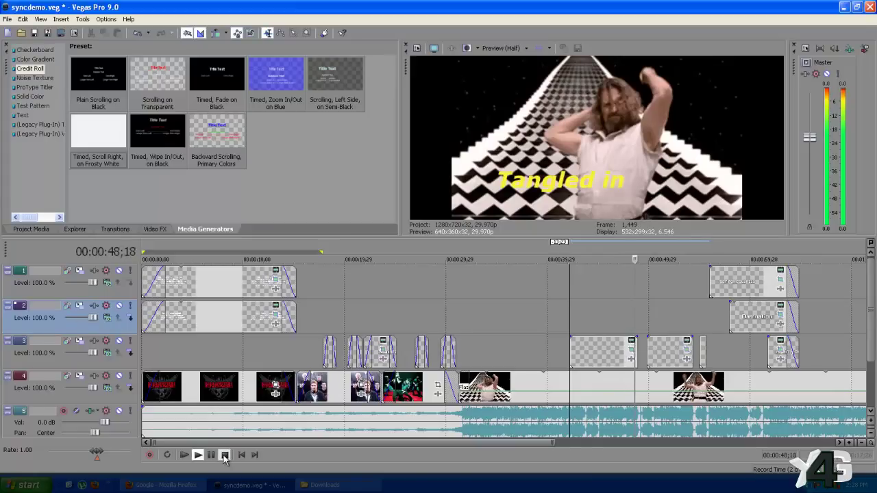
click(224, 455)
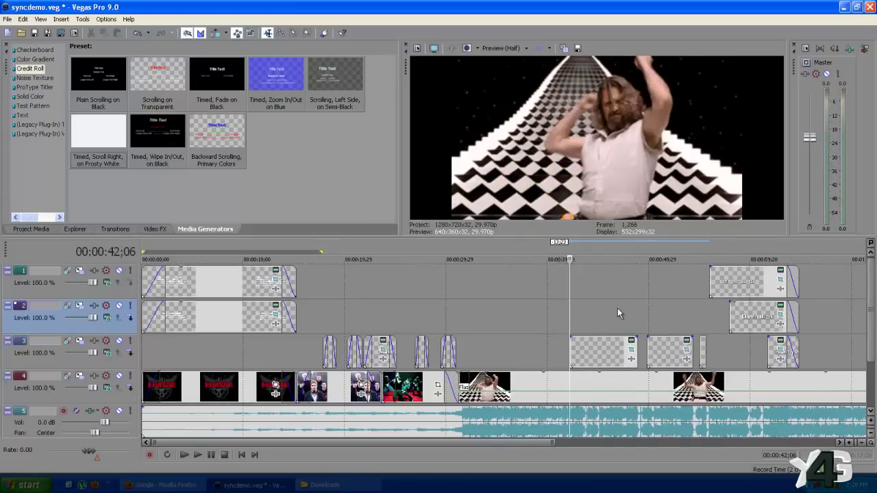
Scrub the playhead from 49;24 past 52;13 and 55;15 to 56;04.
click(648, 308)
drag(649, 302, 702, 312)
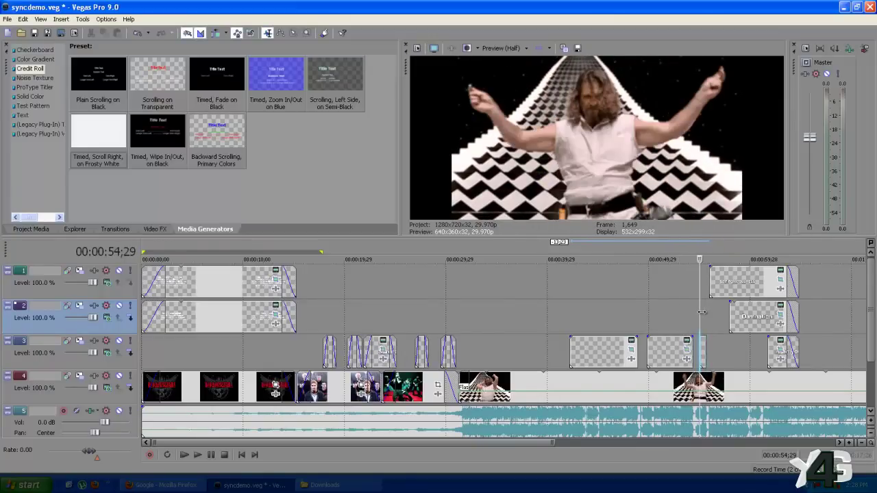
scroll(702, 312, up, 3)
drag(497, 312, 525, 315)
scroll(516, 307, down, 5)
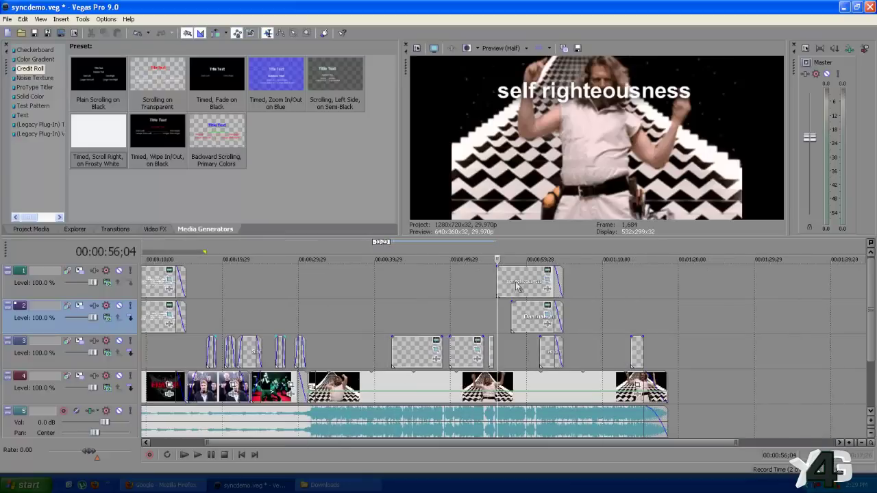
Play back from the self righteousness line, then check the lyric frames at 59;18 and 46;08.
click(197, 455)
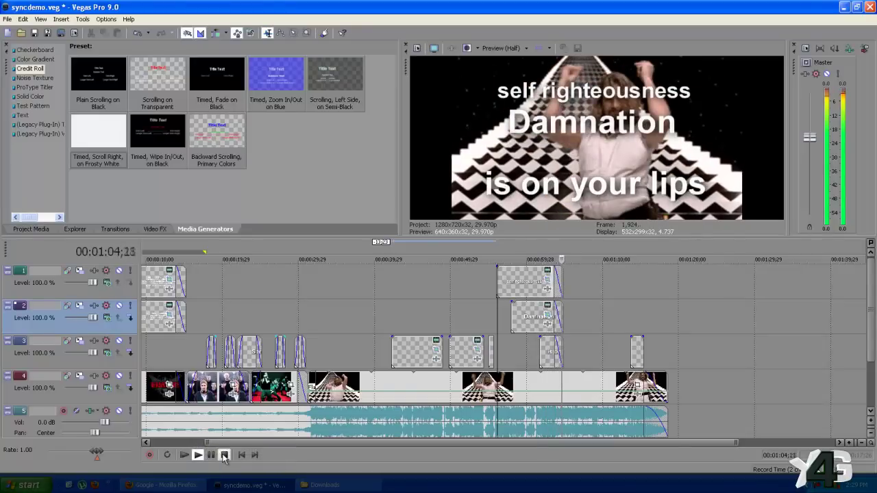
click(224, 455)
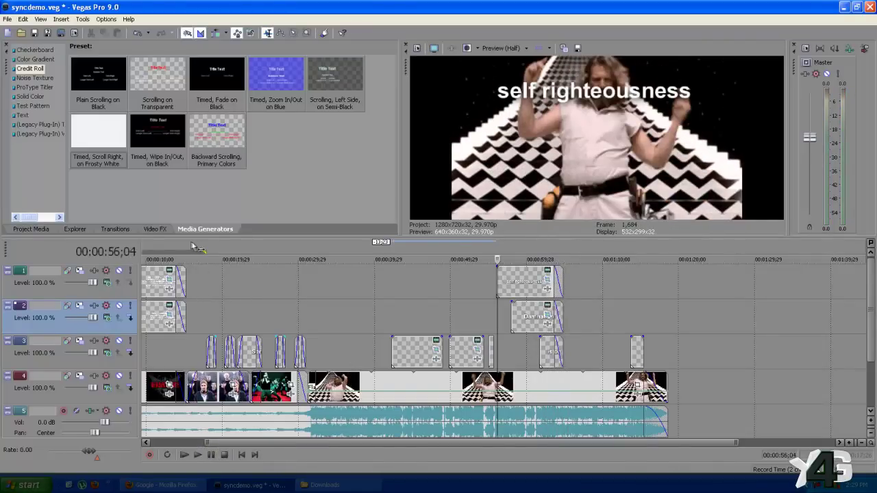
click(223, 455)
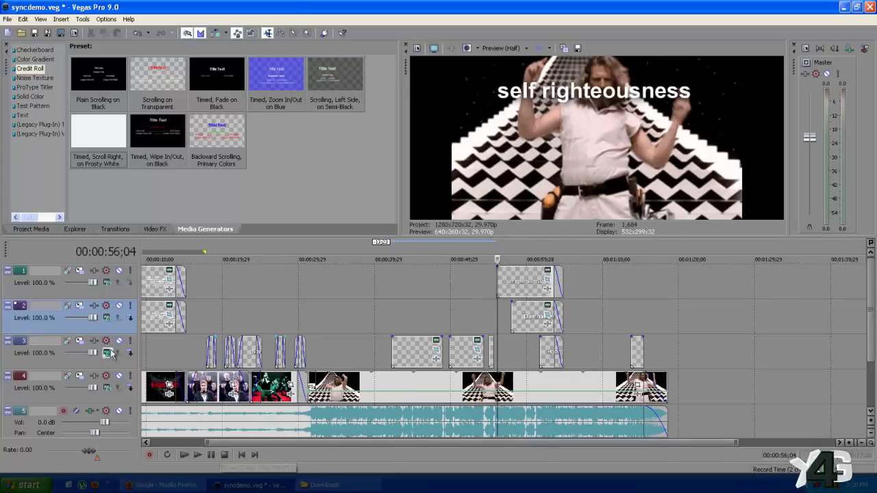
click(525, 344)
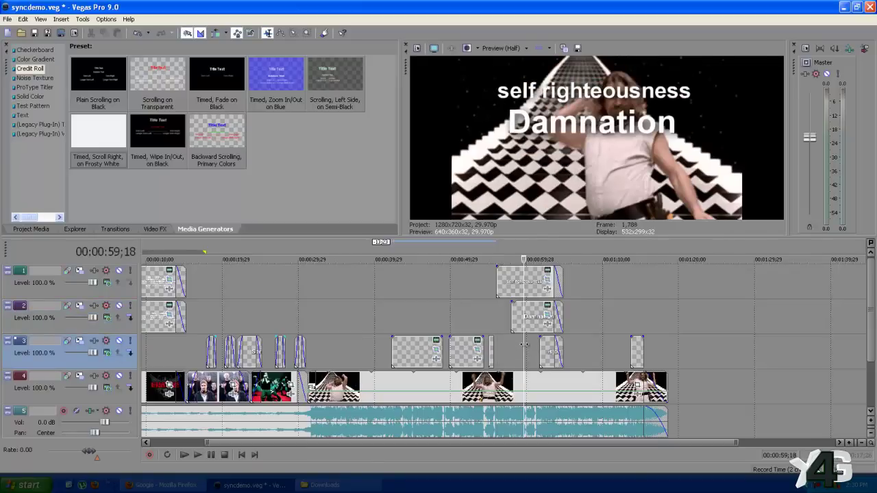
click(422, 326)
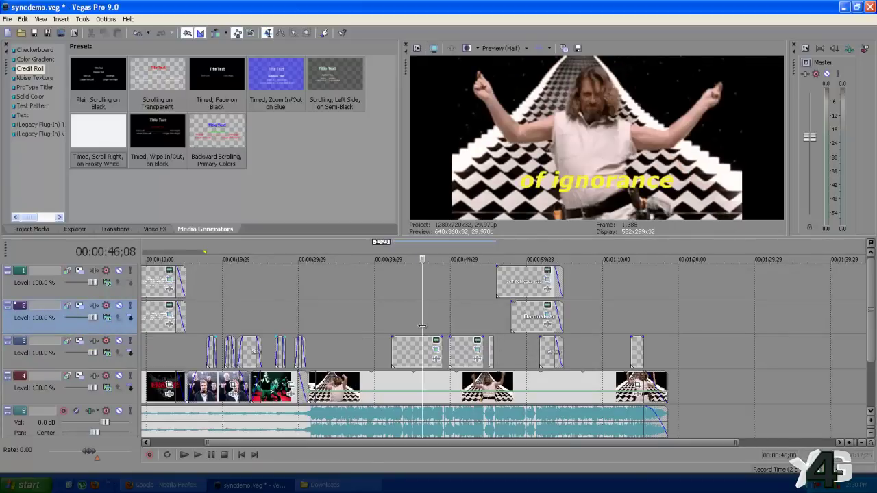